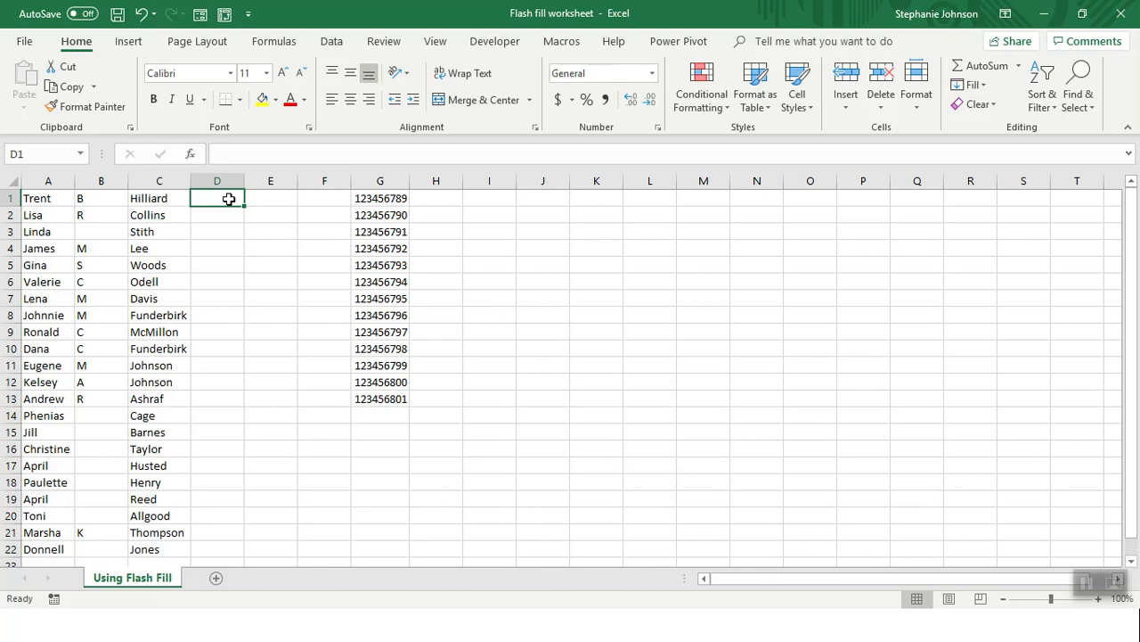
# Type the first person's full name in D1, Flash Fill full names down column D, and autofit it
pyautogui.click(335, 43)
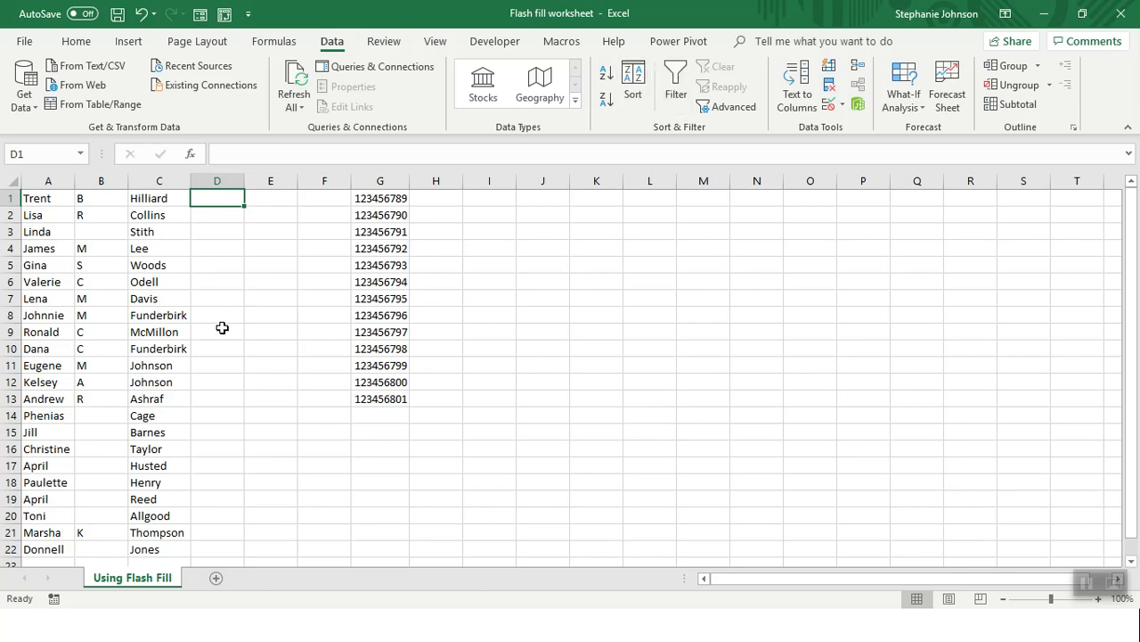
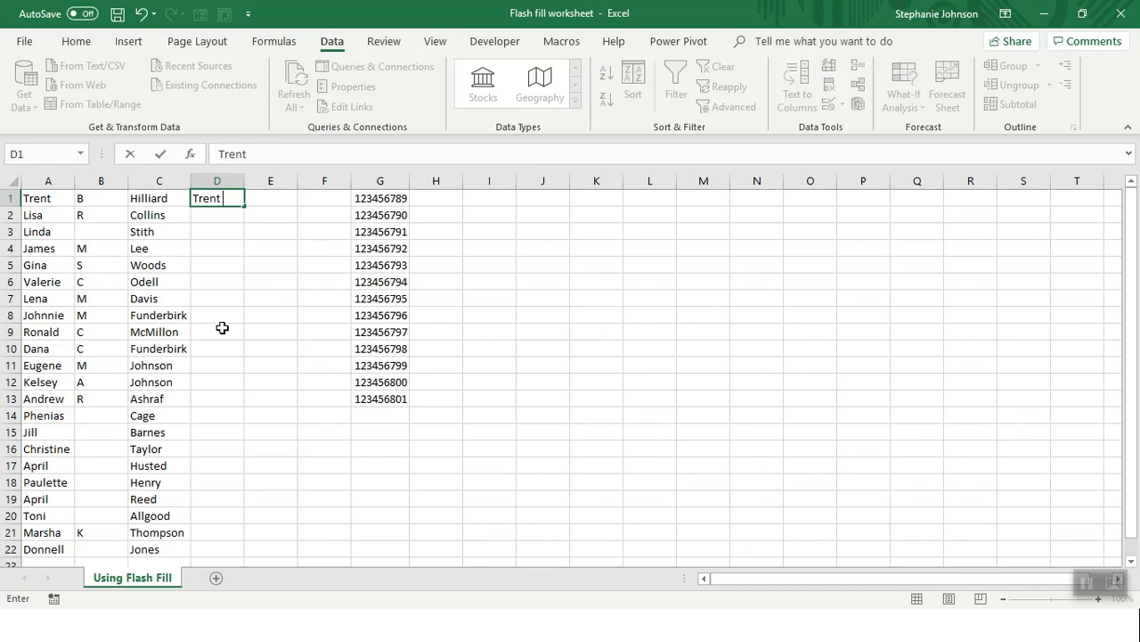
pyautogui.press('Return')
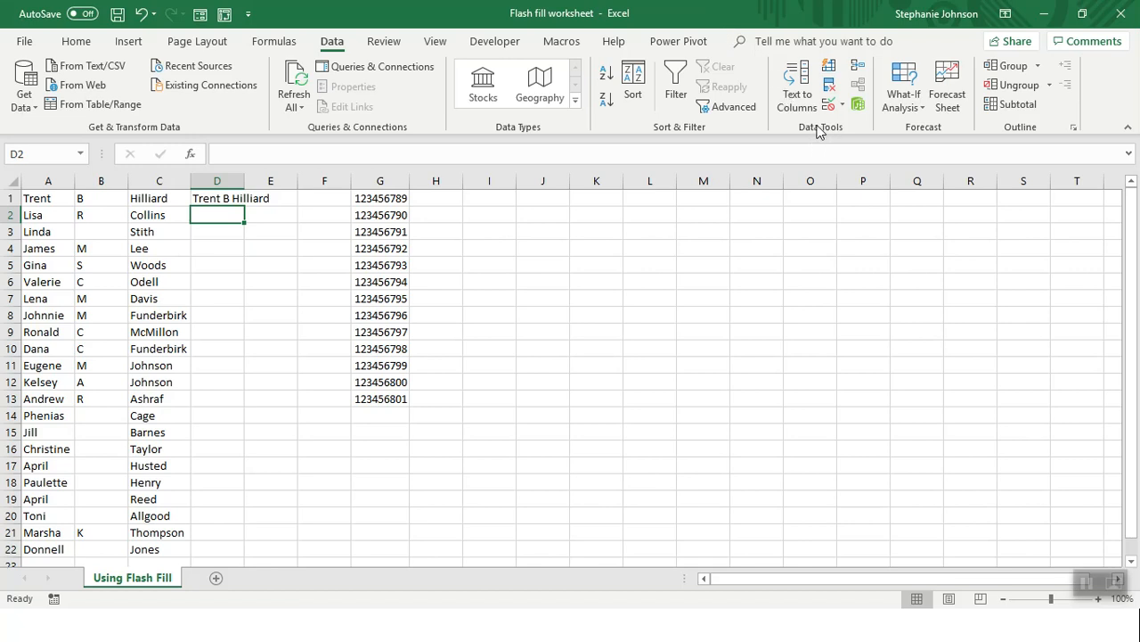
pyautogui.click(830, 69)
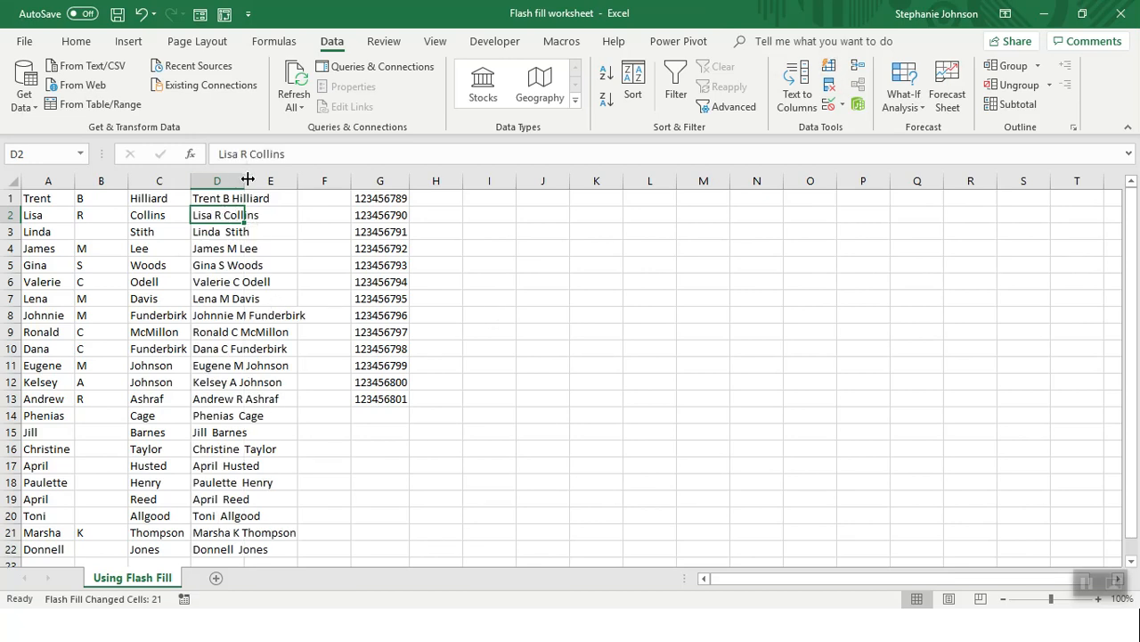
pyautogui.doubleClick(244, 180)
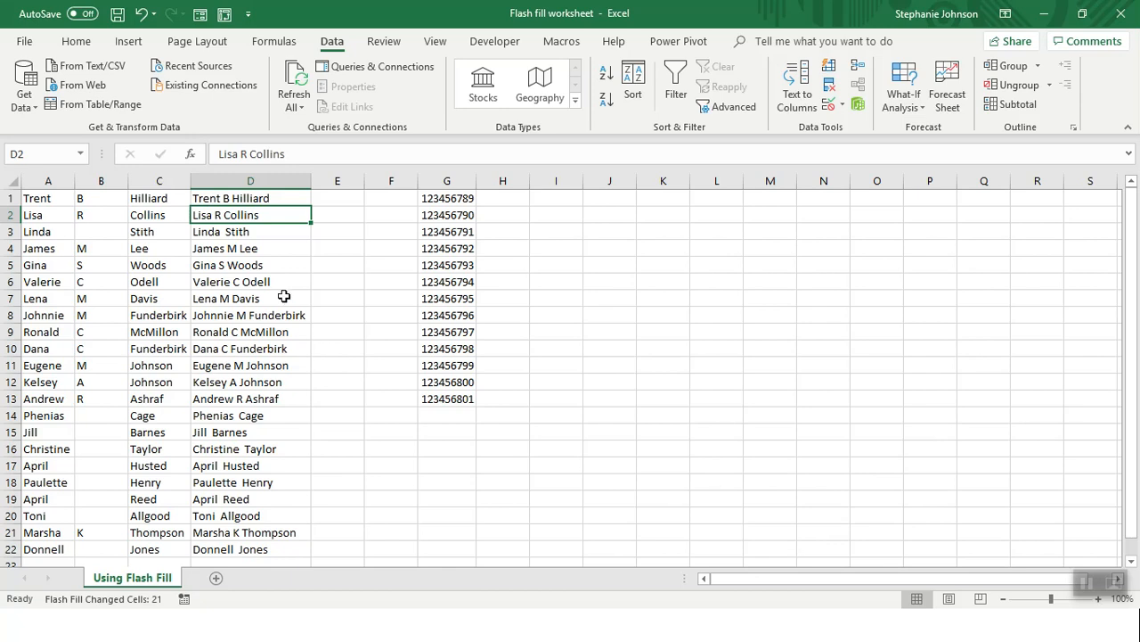
# Delete the double space from the D3 full name so Flash Fill corrects names lacking a middle initial
pyautogui.click(245, 233)
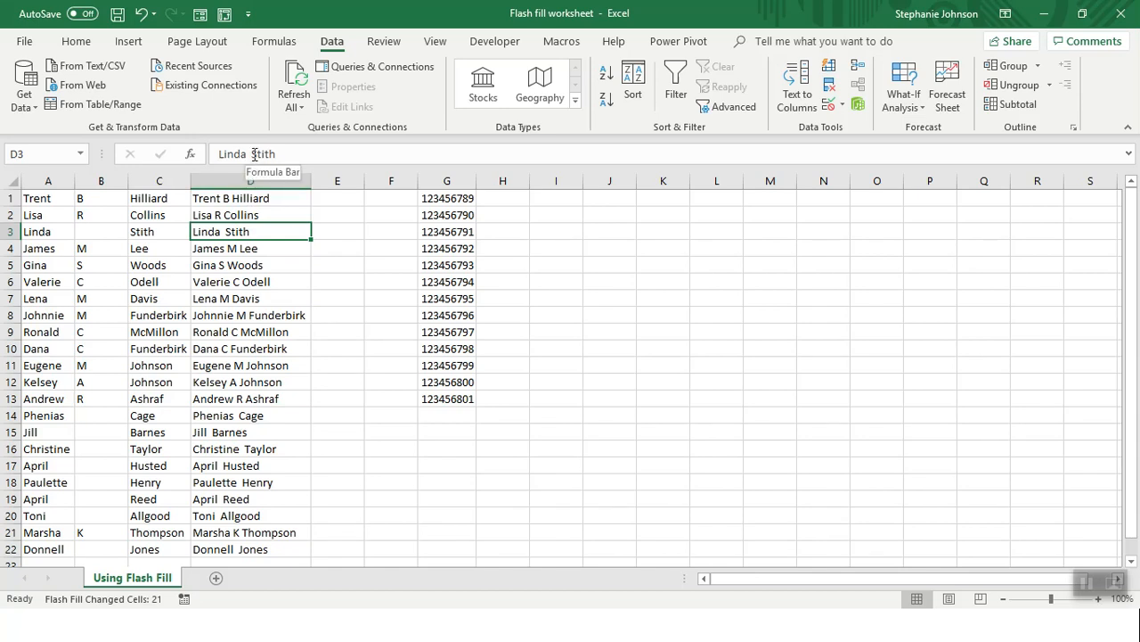
pyautogui.click(254, 154)
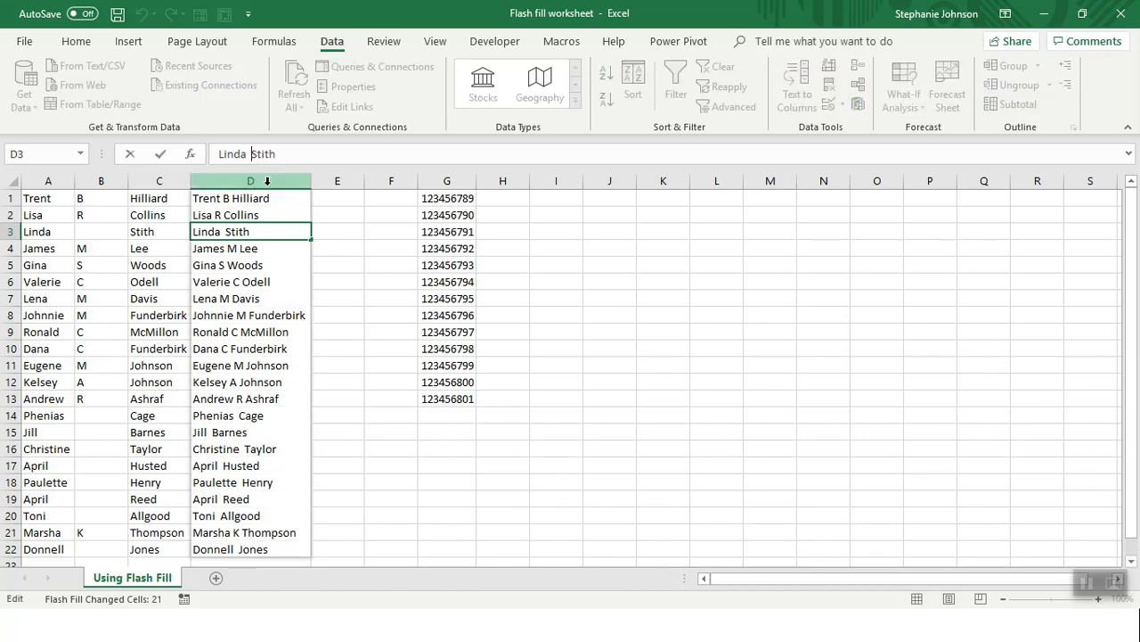
pyautogui.press('BackSpace')
pyautogui.press('Return')
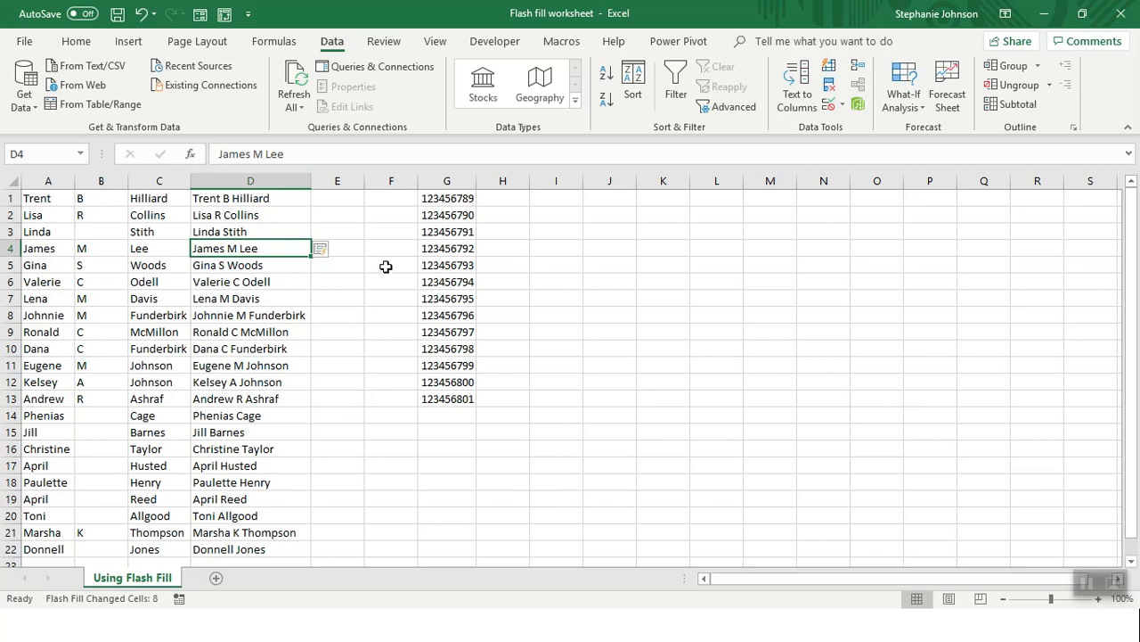
# Enter the first name as 'Last, First' in E1, Flash Fill column E, and autofit it
pyautogui.click(346, 199)
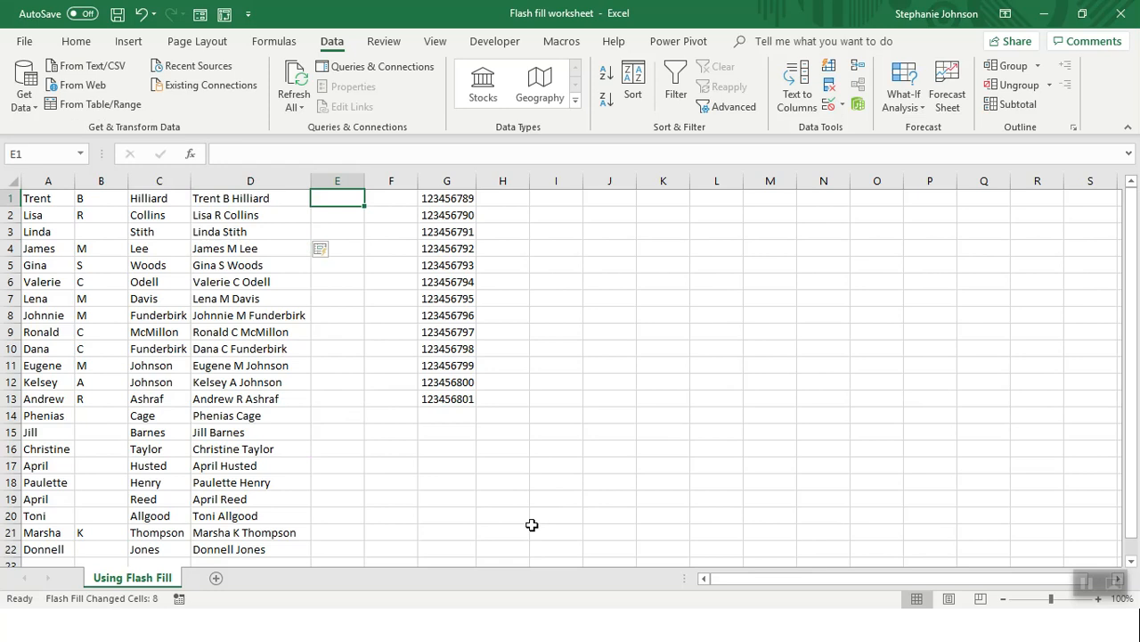
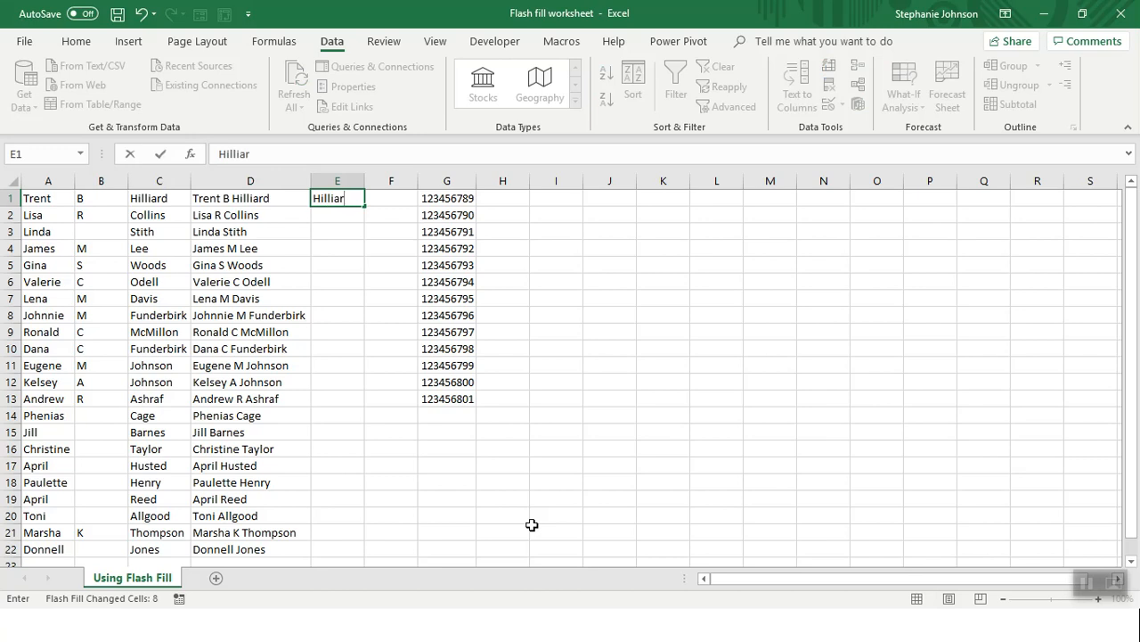
pyautogui.press('Return')
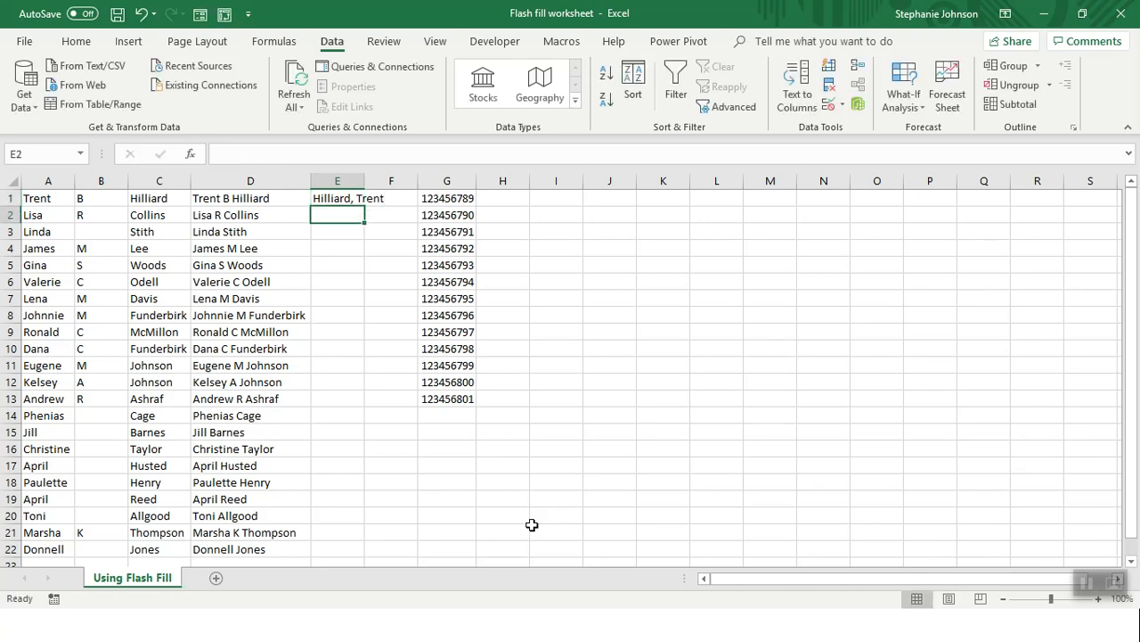
pyautogui.doubleClick(363, 173)
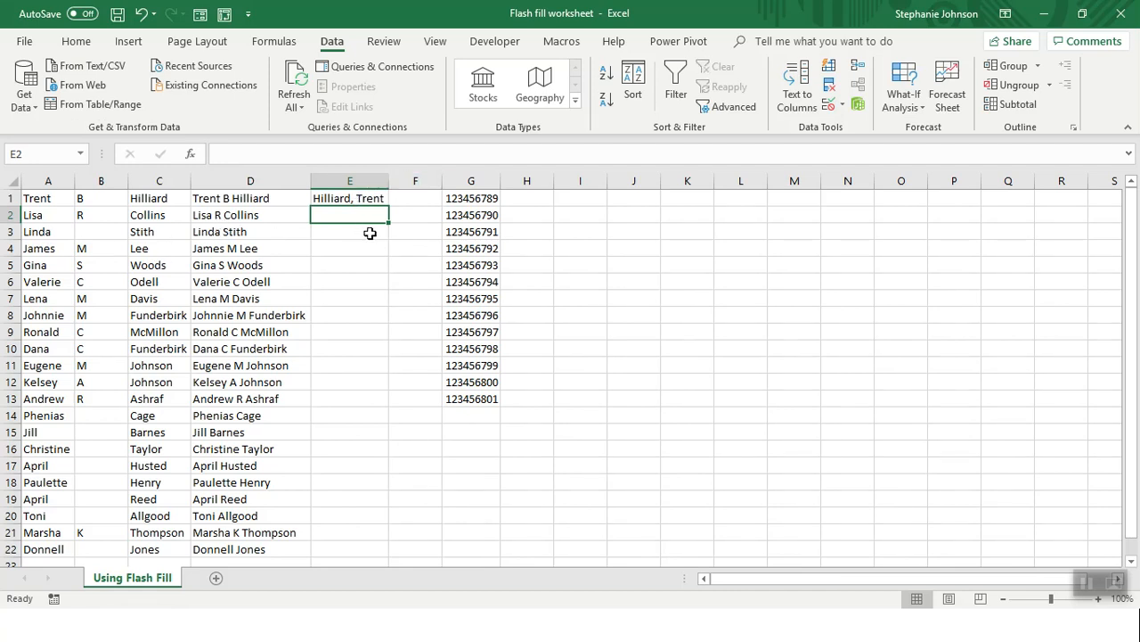
pyautogui.click(830, 67)
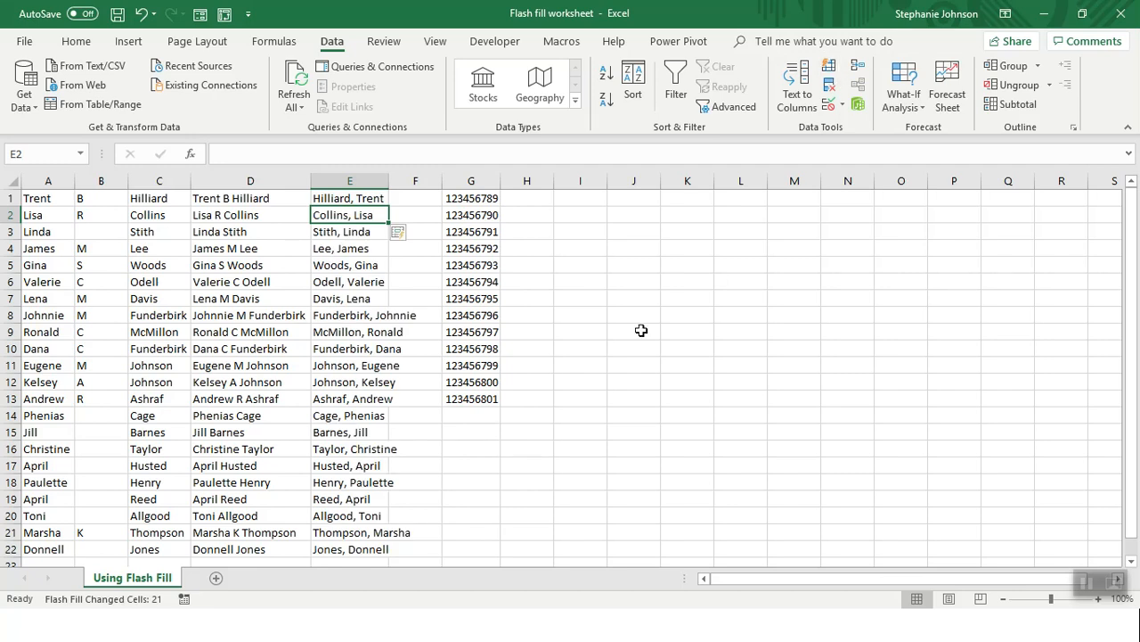
pyautogui.doubleClick(389, 181)
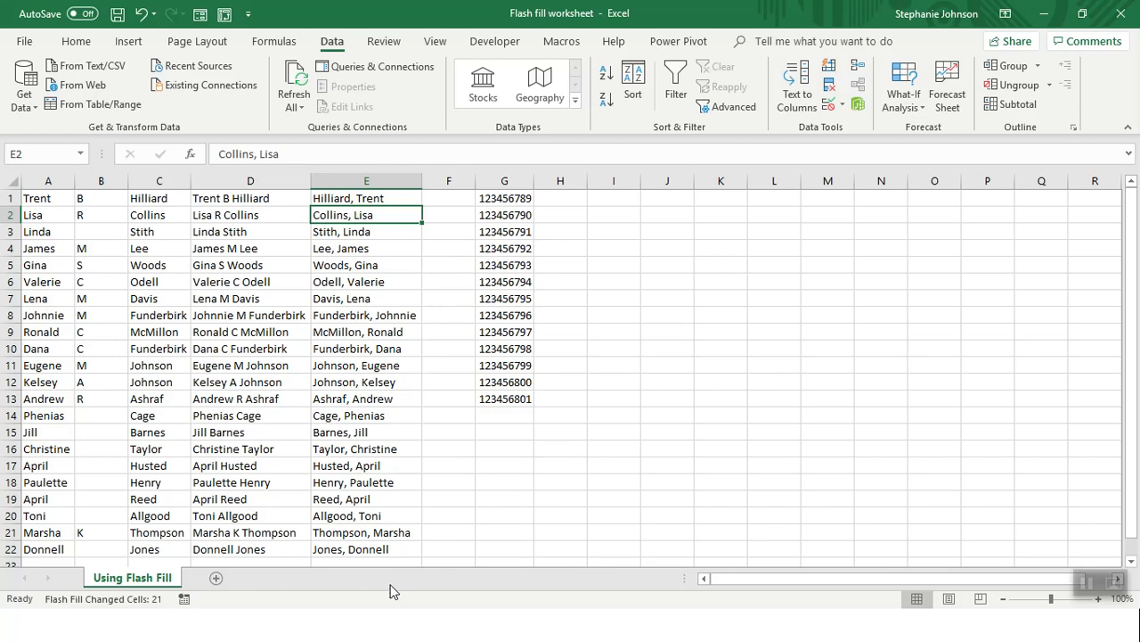
# Insert two blank columns before the ID number column
pyautogui.click(501, 181)
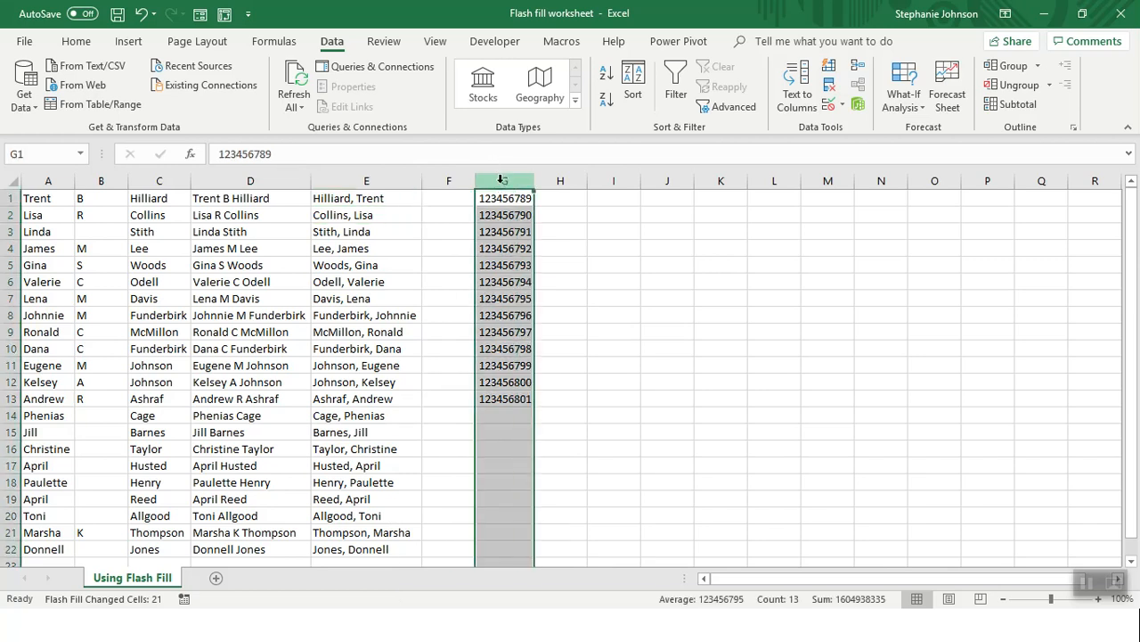
pyautogui.hotkey('ctrl', 'shift', '+')
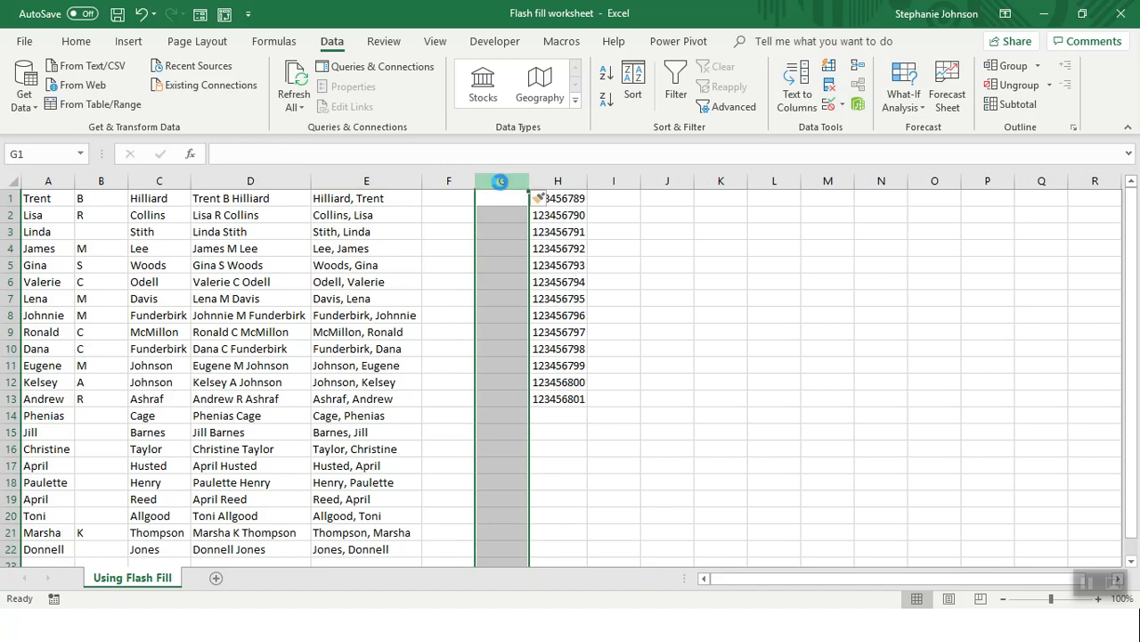
pyautogui.hotkey('ctrl', 'shift', '+')
pyautogui.hotkey('ctrl', 'shift', '+')
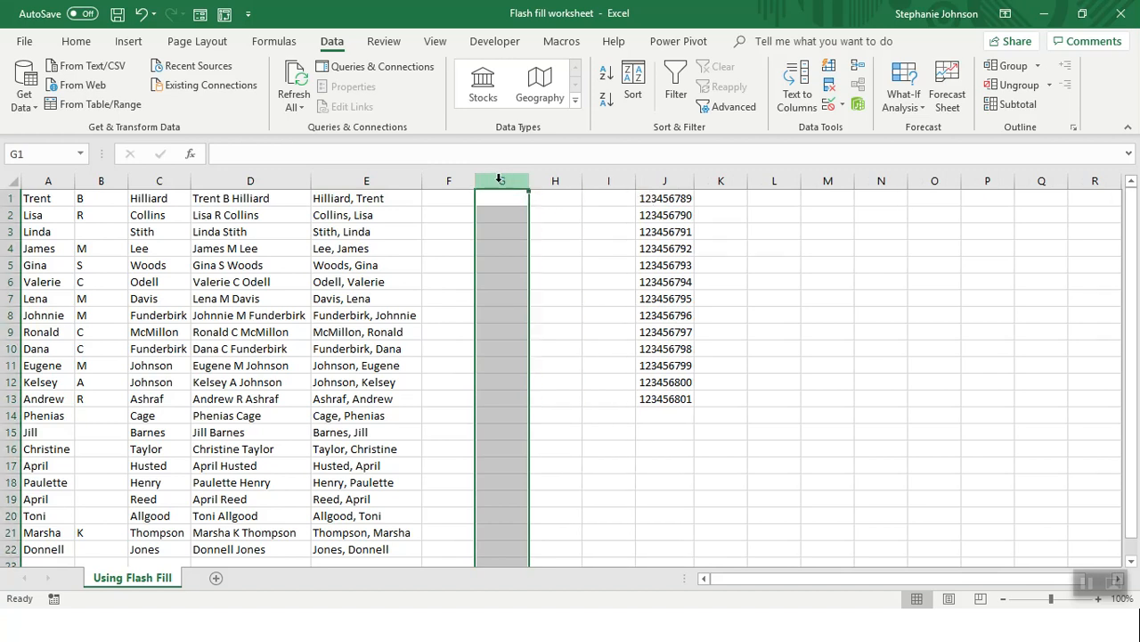
# Enter a first-initial-and-surname example in F1, Flash Fill column F with Ctrl+E, and autofit it
pyautogui.click(453, 199)
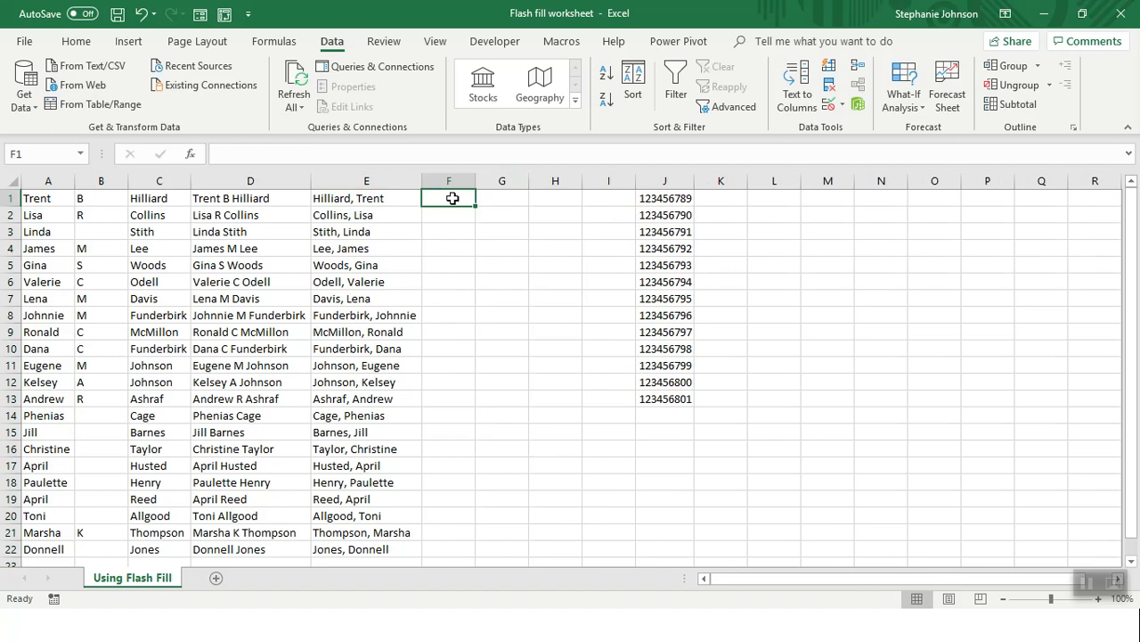
pyautogui.write('T.')
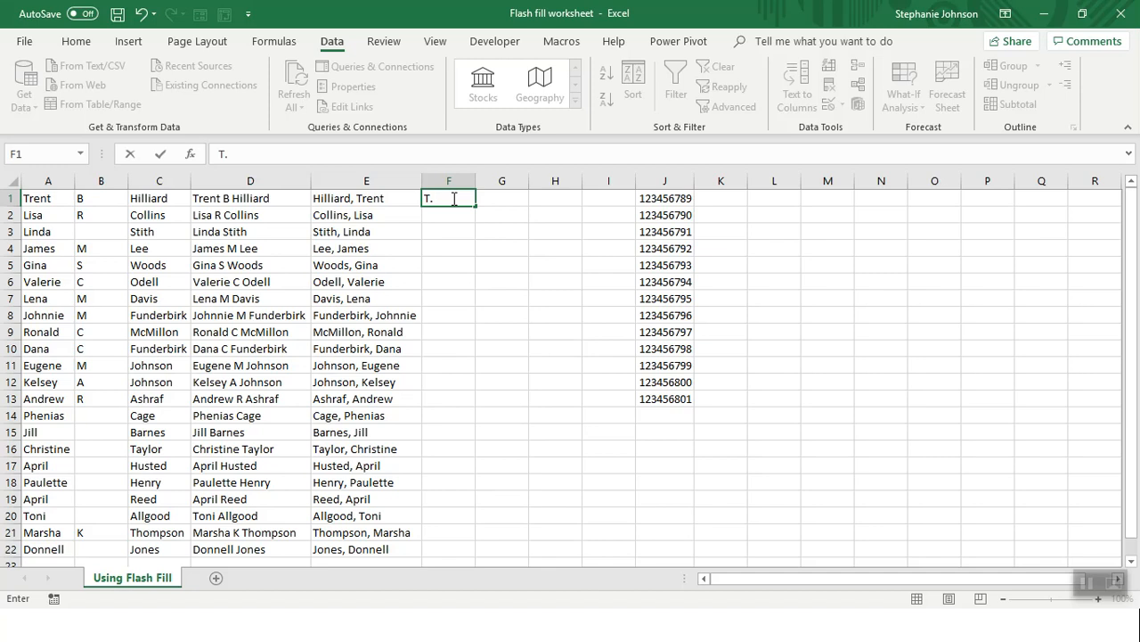
pyautogui.write(' Hilliard')
pyautogui.press('Return')
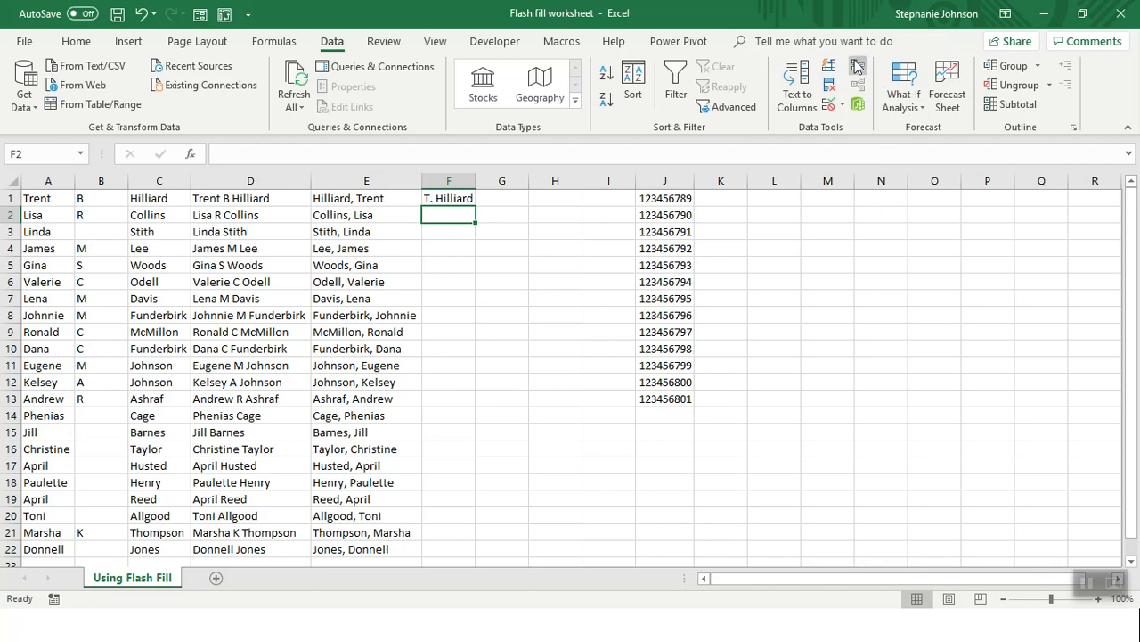
pyautogui.hotkey('ctrl', 'e')
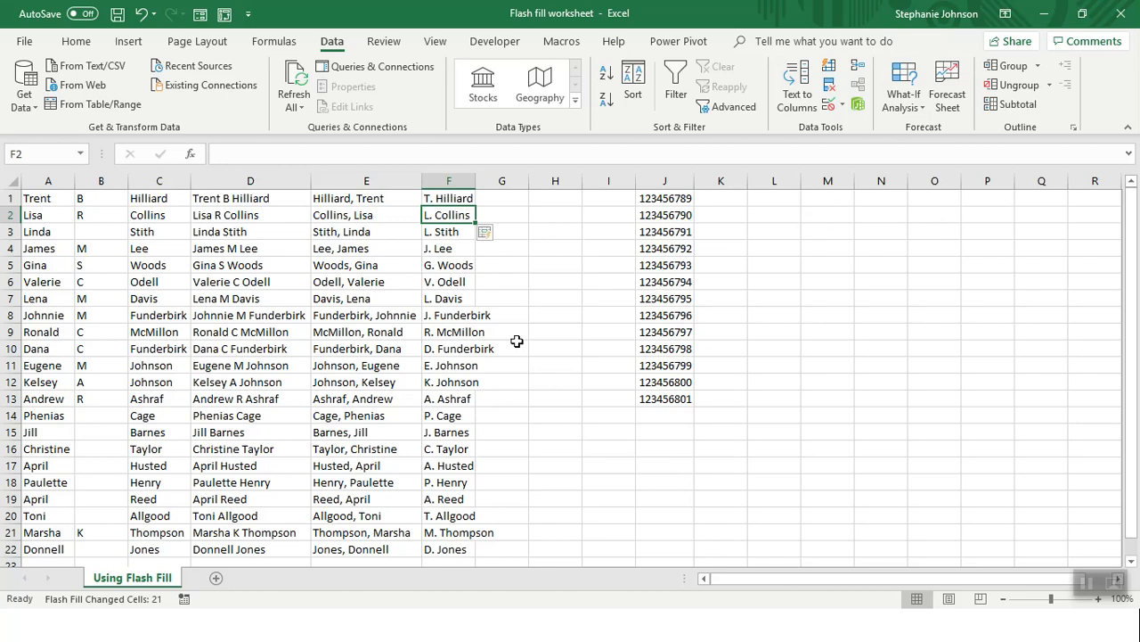
pyautogui.doubleClick(471, 183)
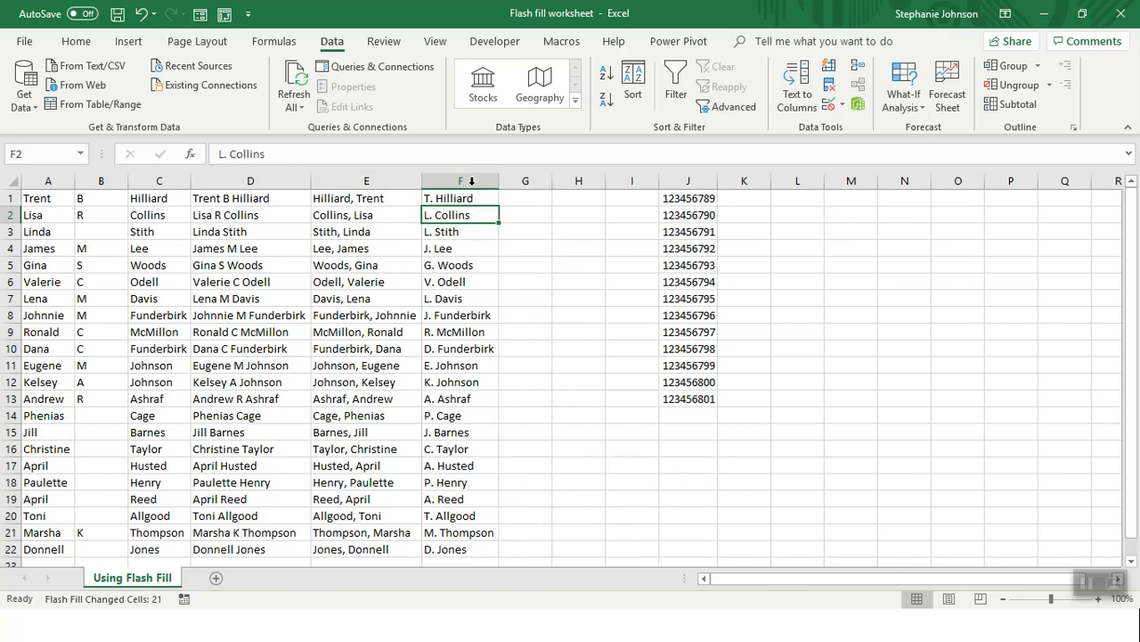
pyautogui.click(521, 194)
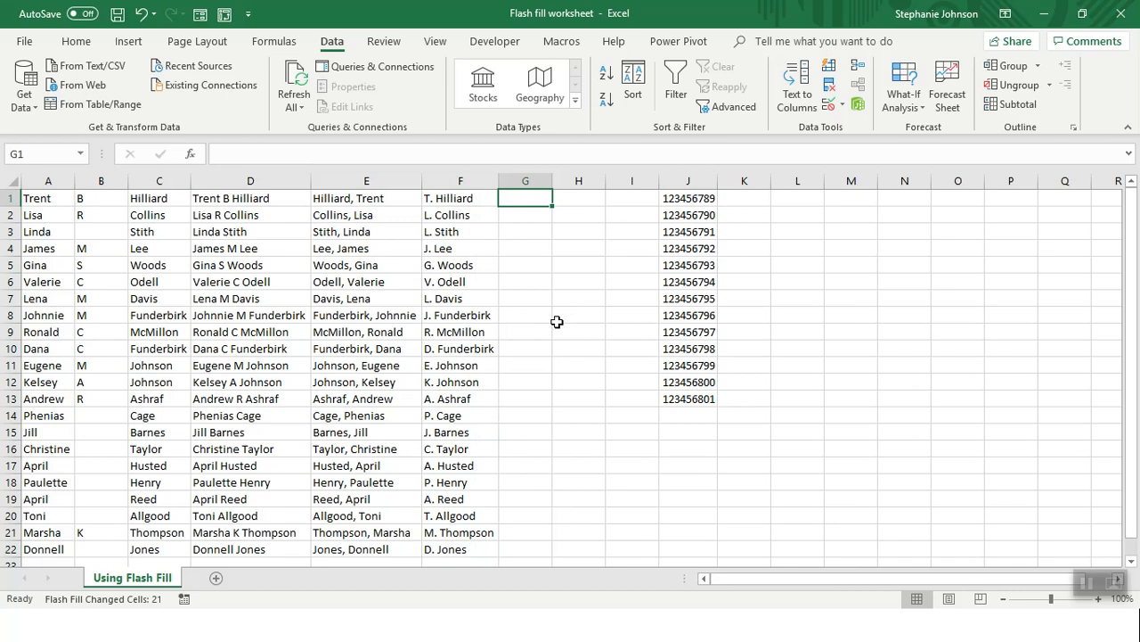
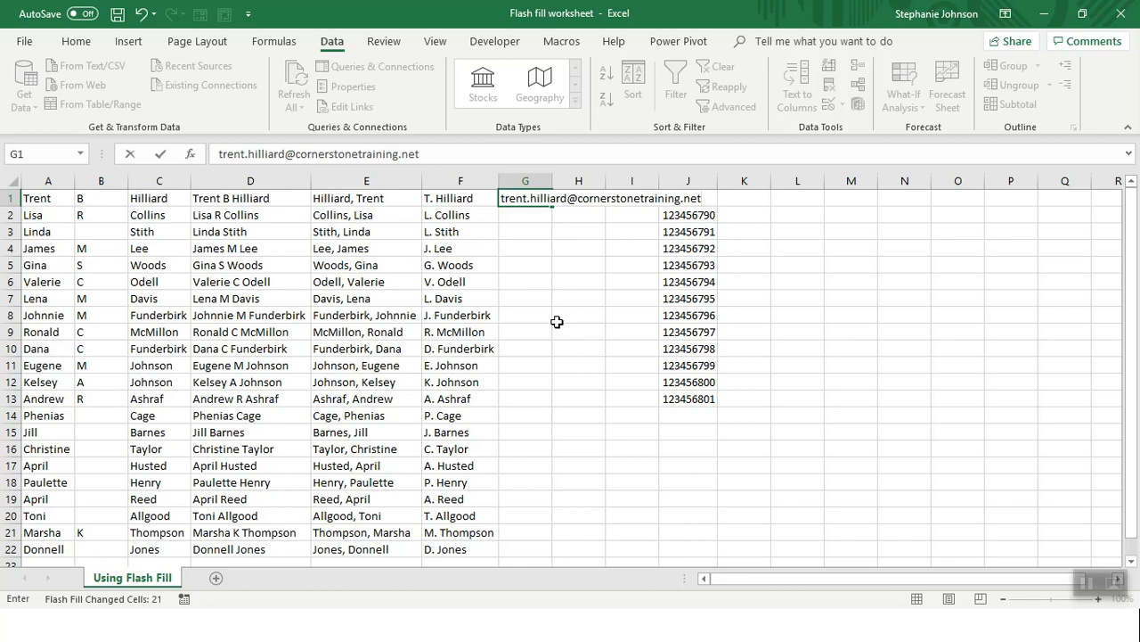
# Enter the first person's first.last company e-mail in G1, autofit column G, and Flash Fill the addresses
pyautogui.press('Return')
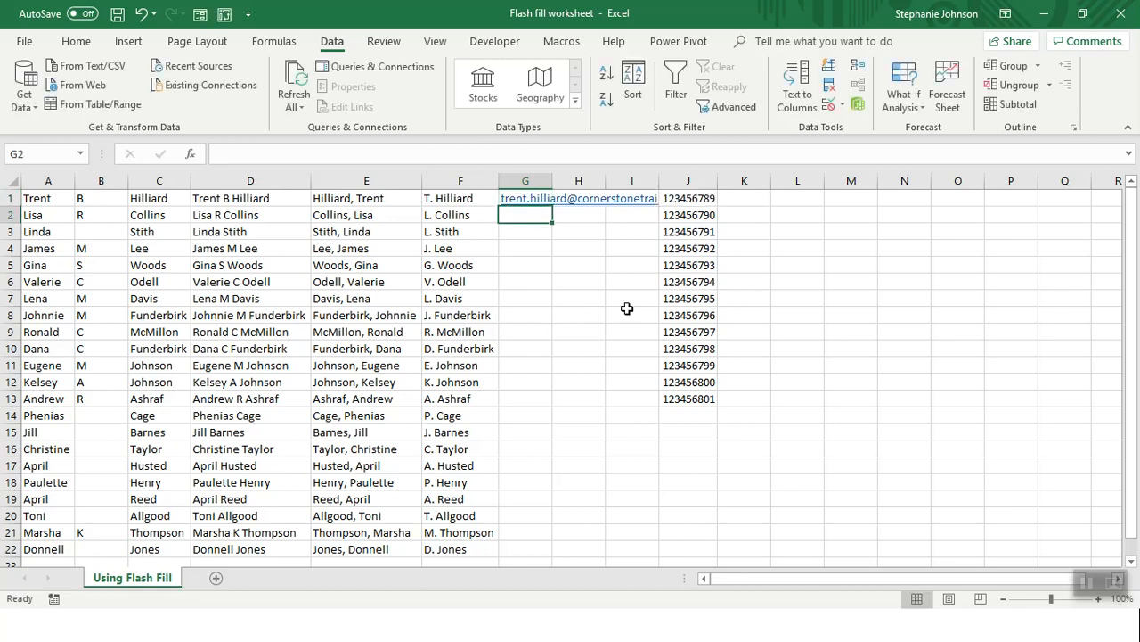
pyautogui.doubleClick(552, 181)
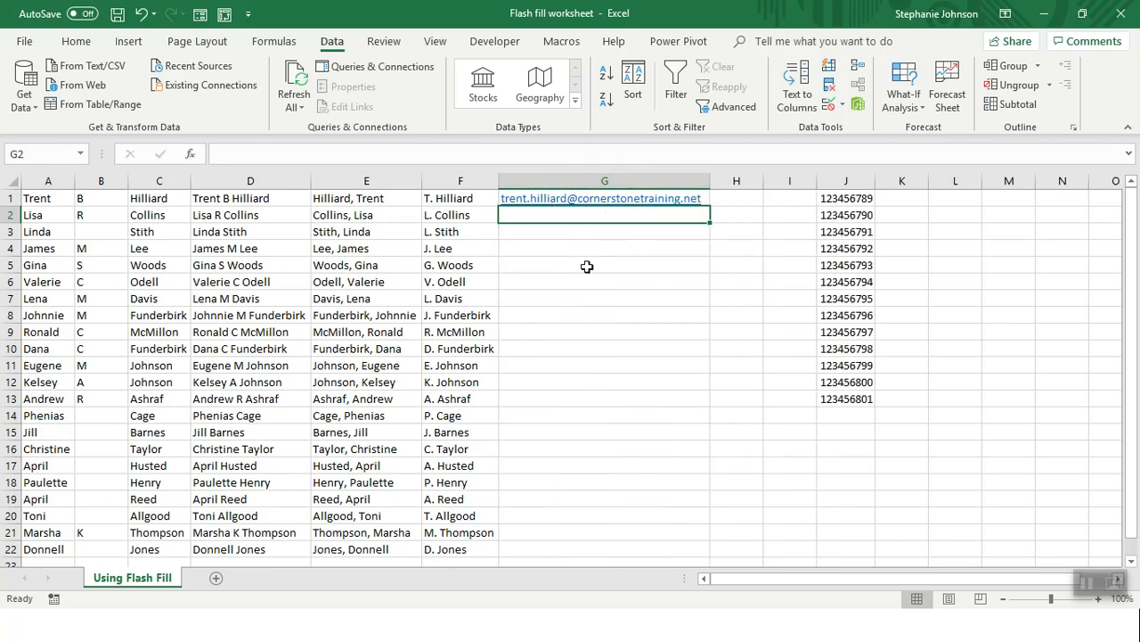
pyautogui.click(833, 71)
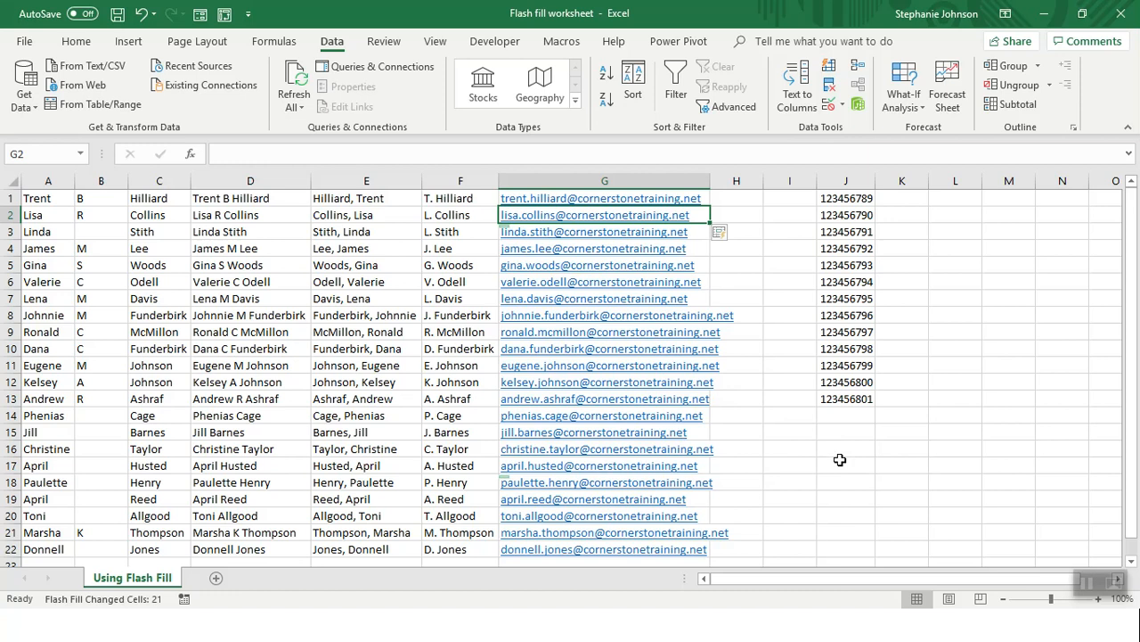
pyautogui.click(912, 202)
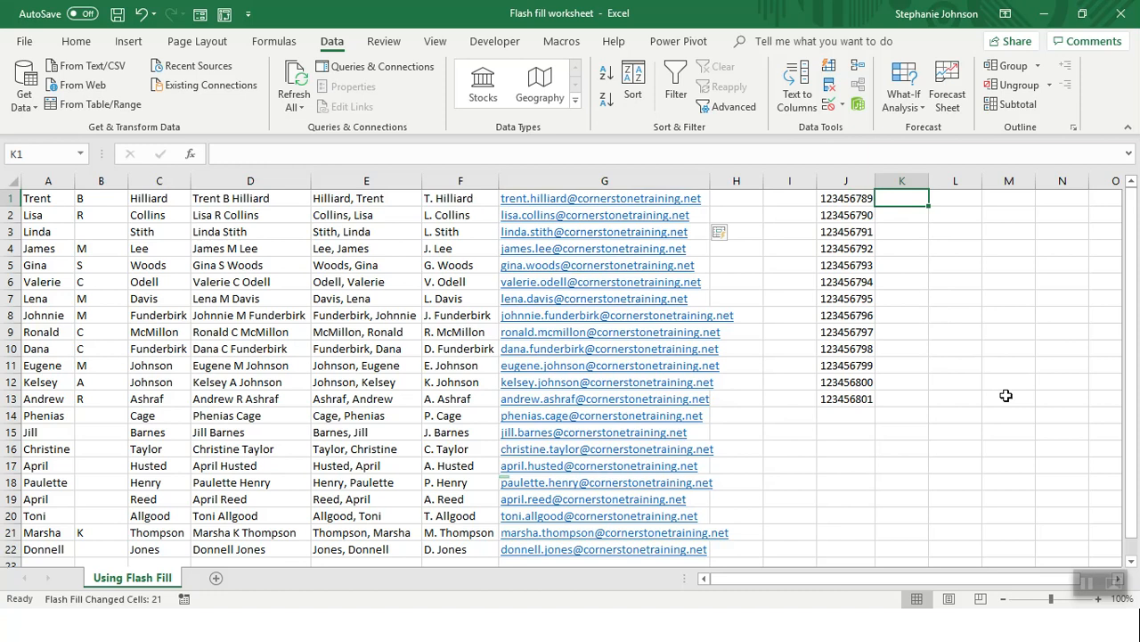
# Enter 123-45/6789 in K1, Flash Fill the reformatted IDs down column K, and autofit it
pyautogui.write('123')
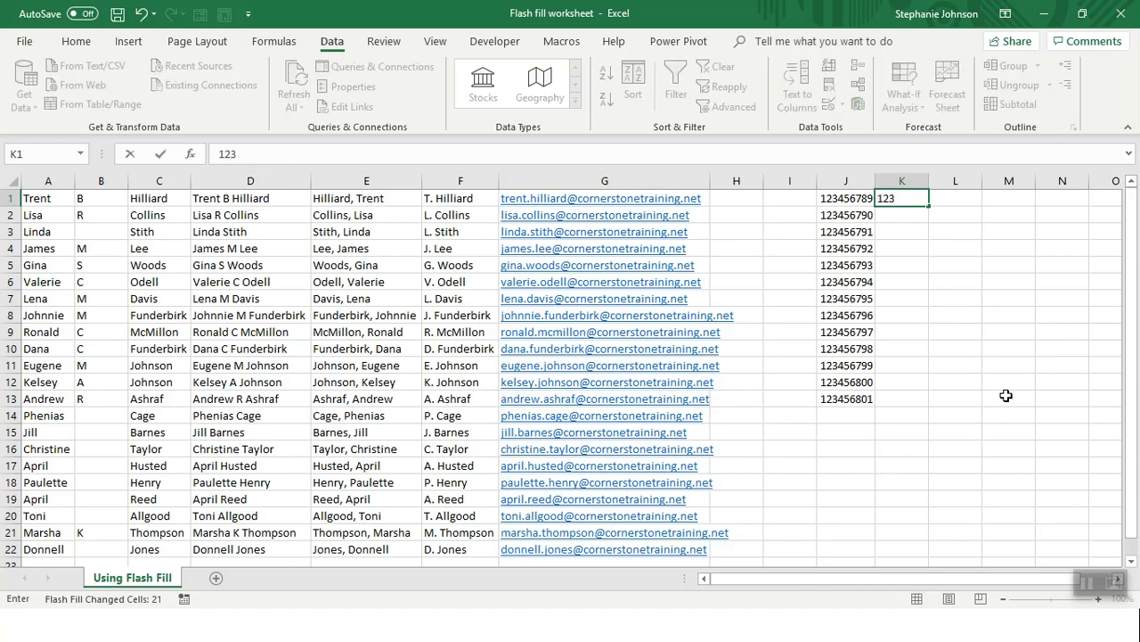
pyautogui.write('-45/6789')
pyautogui.press('Return')
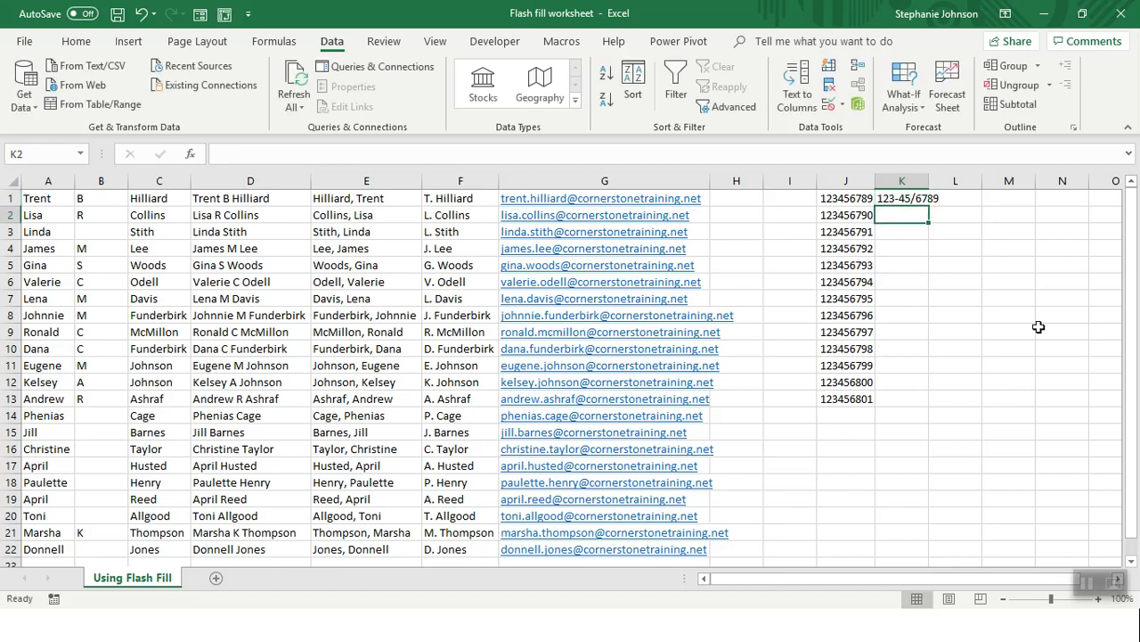
pyautogui.click(830, 67)
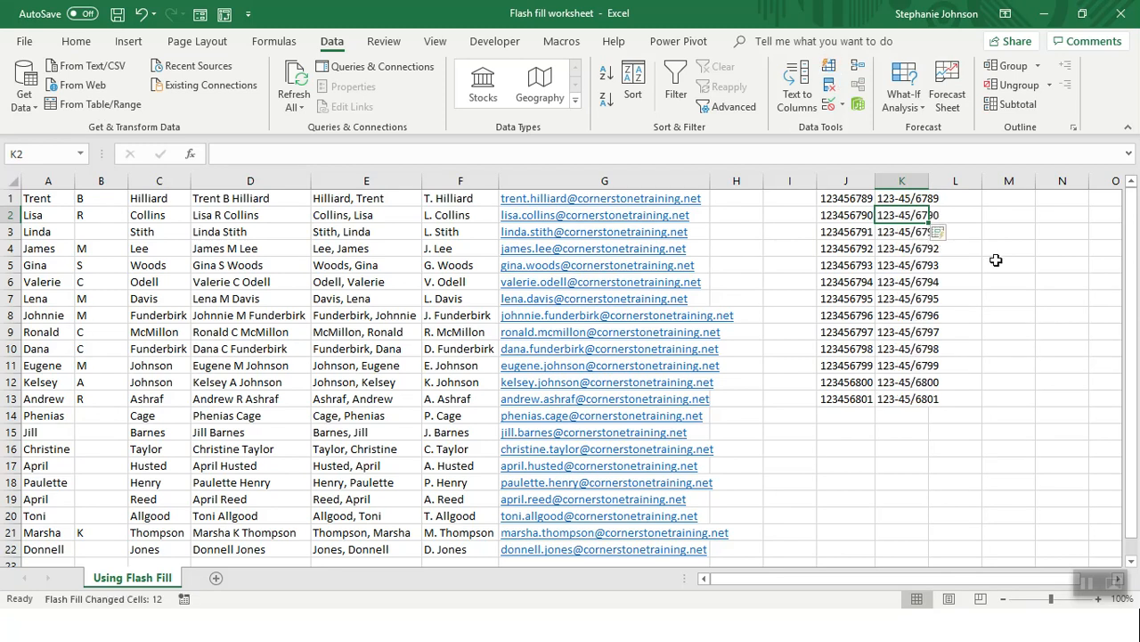
pyautogui.doubleClick(931, 182)
pyautogui.click(944, 472)
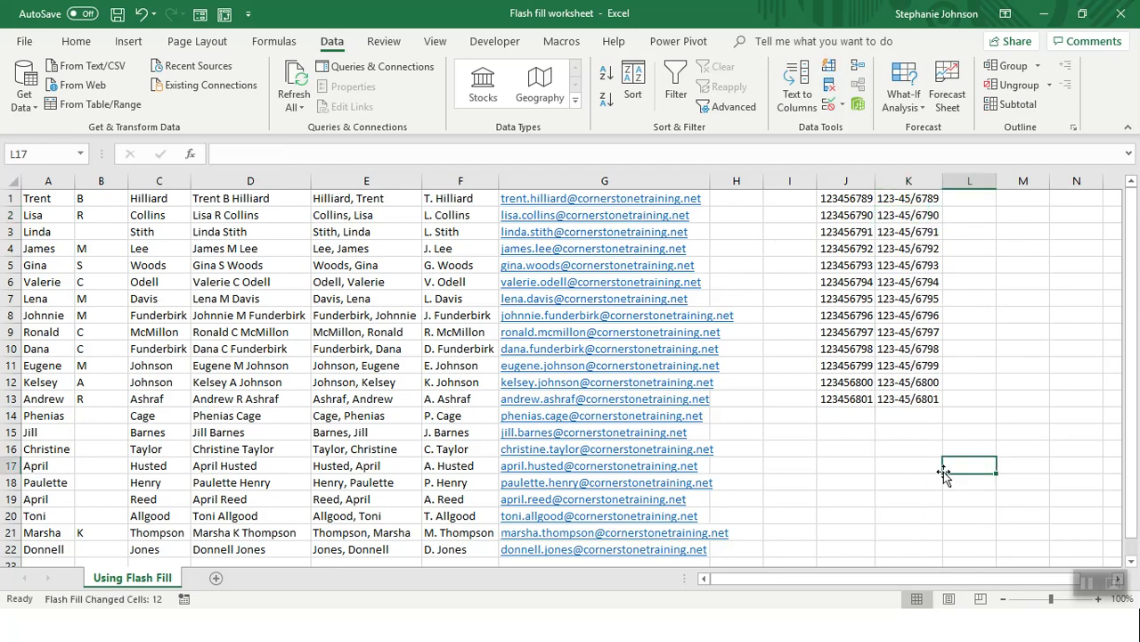